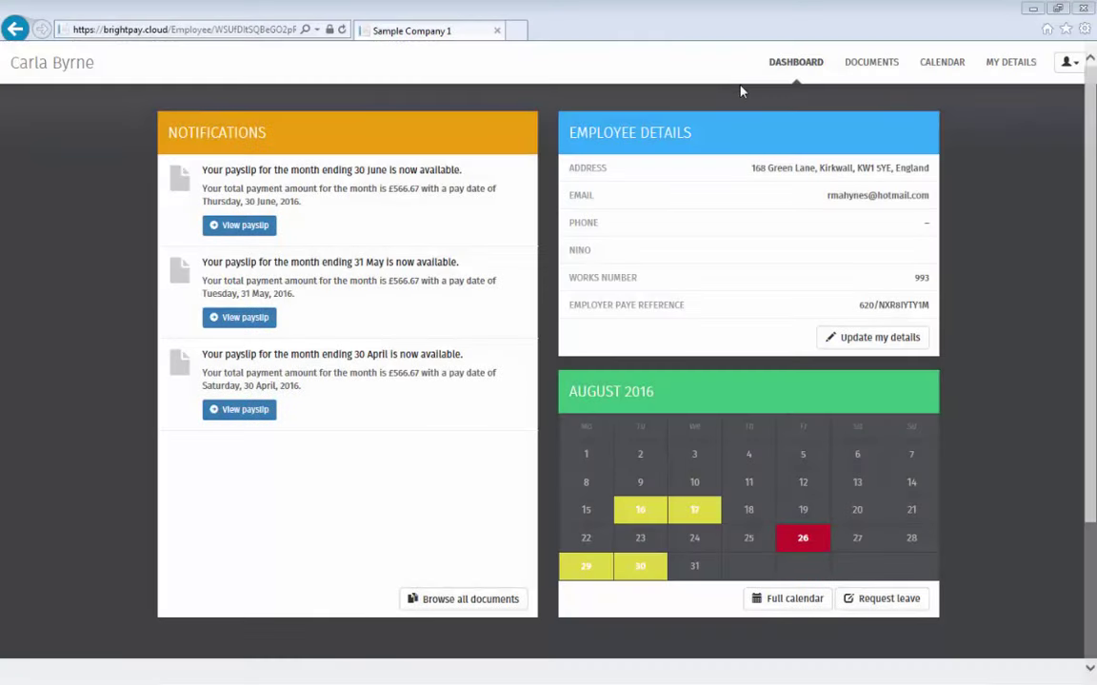
- Open the payslip for the month ending 31 May 2016 from the employee's documents
left_click(869, 69)
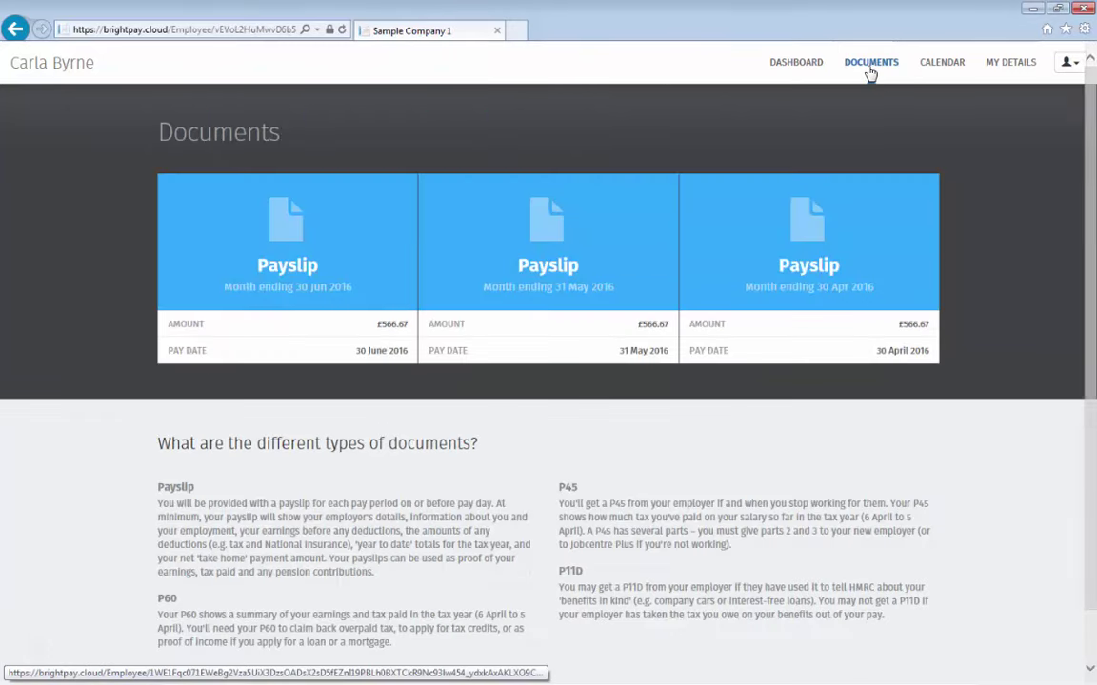
left_click(578, 236)
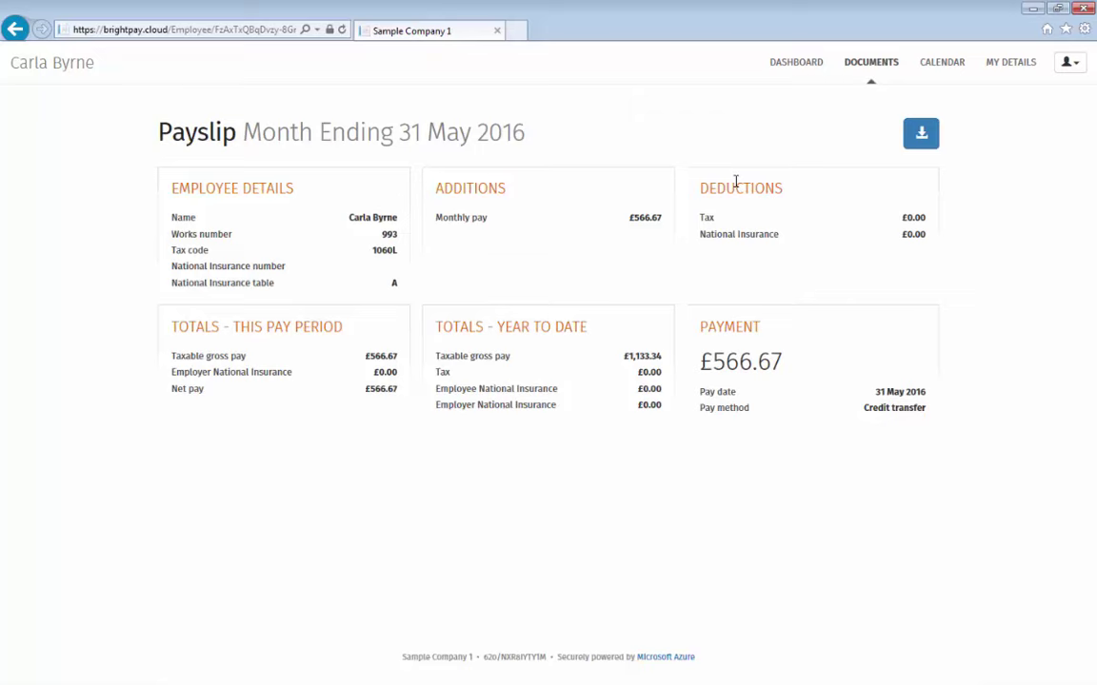
- Submit a request to change the employee's own mobile number in their personal details, and dismiss the confirmation
left_click(1009, 75)
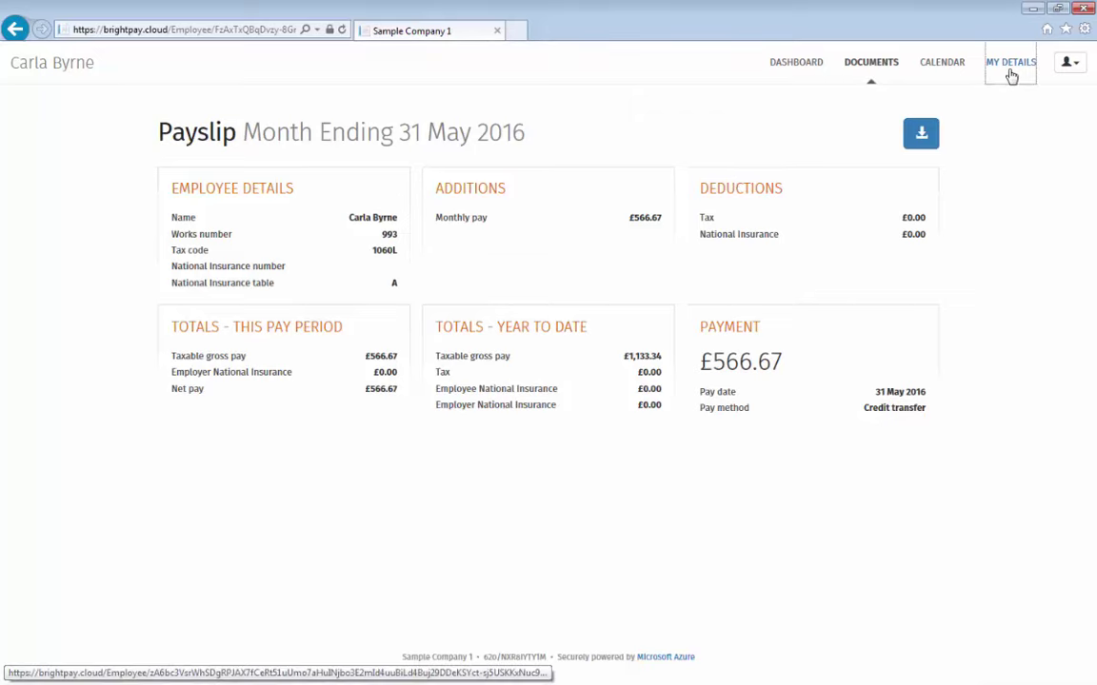
scroll(1007, 80, "down", 2)
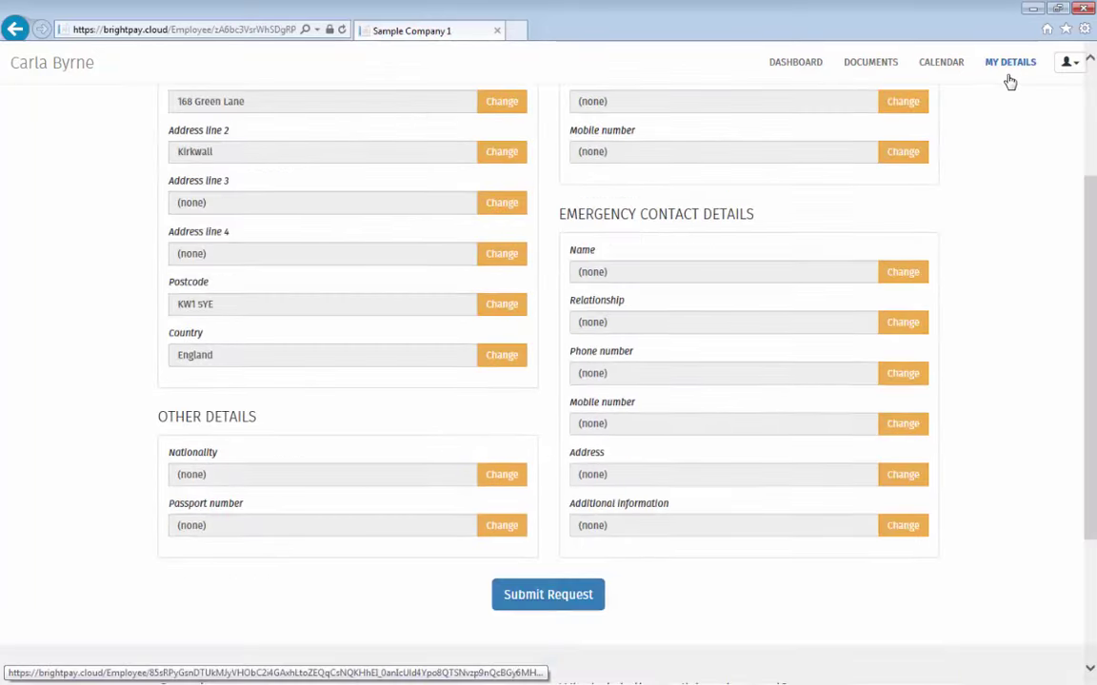
left_click(904, 156)
left_click(776, 155)
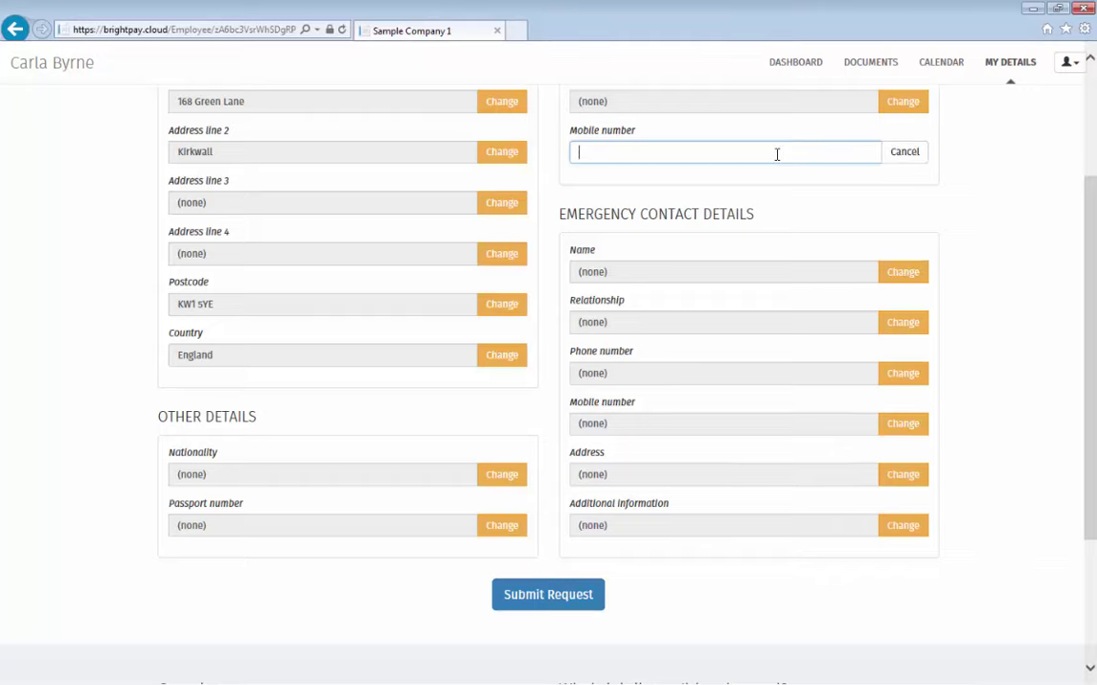
type("0123456789")
left_click(537, 598)
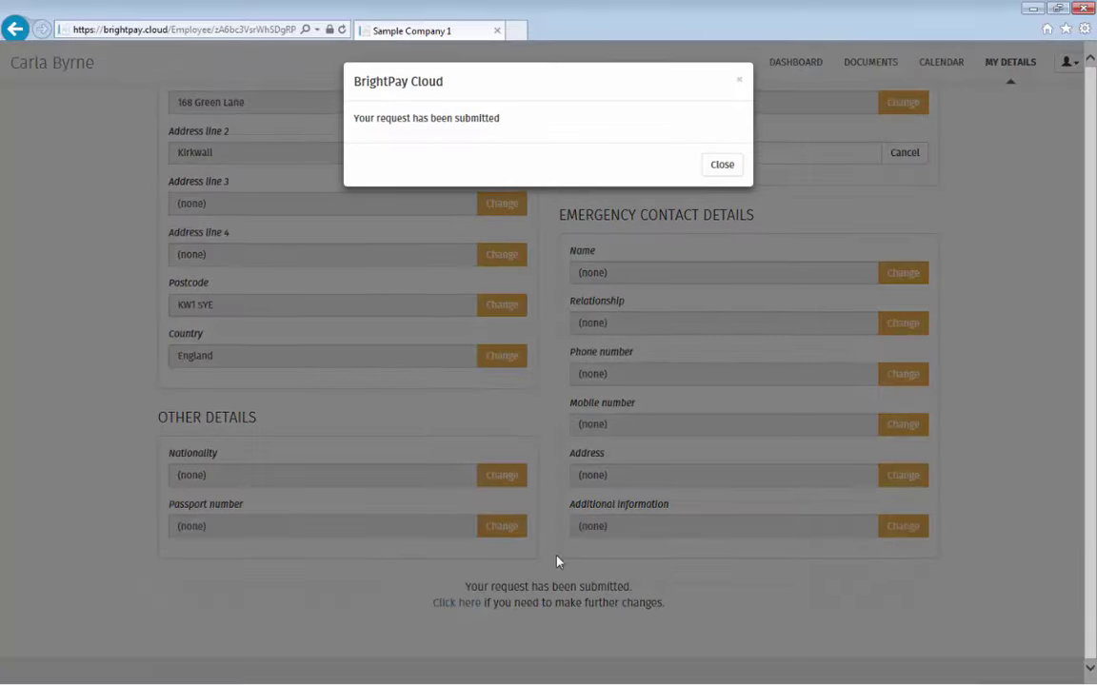
left_click(717, 168)
- Open the employee's full leave calendar and start a new leave request
left_click(938, 65)
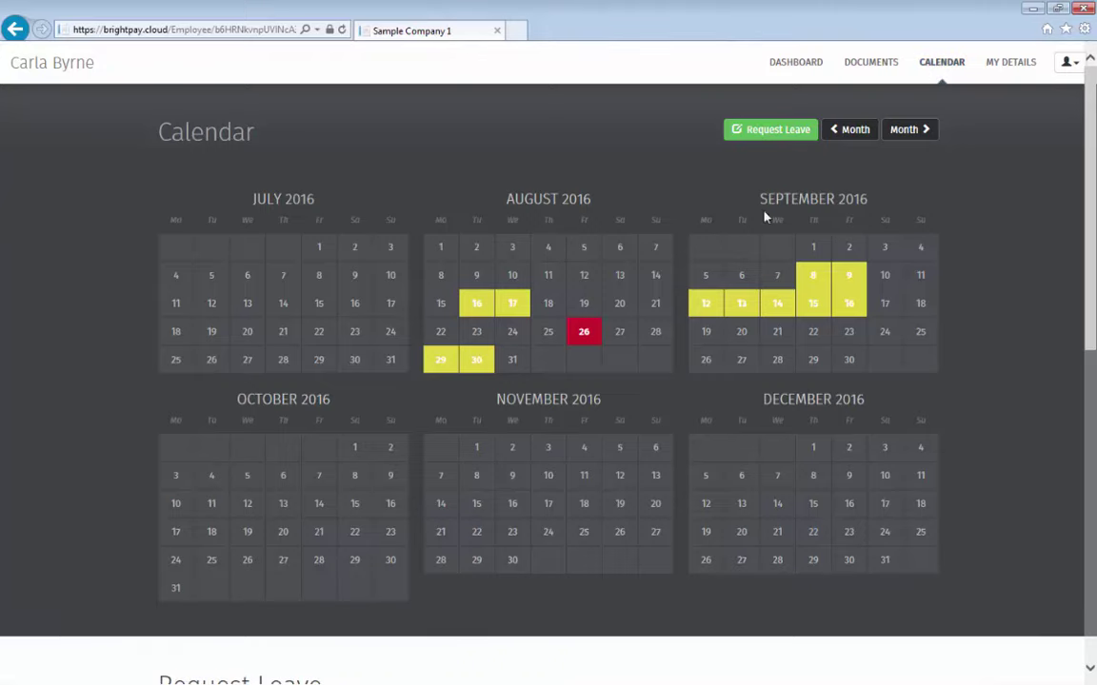
mouse_move(704, 310)
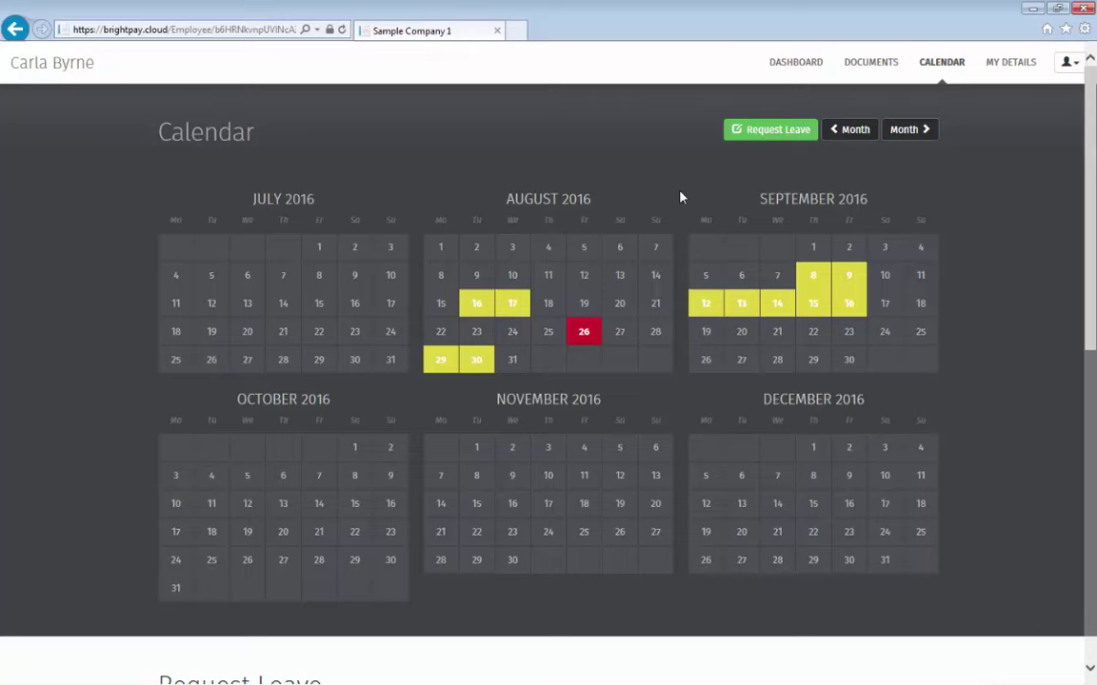
left_click(773, 135)
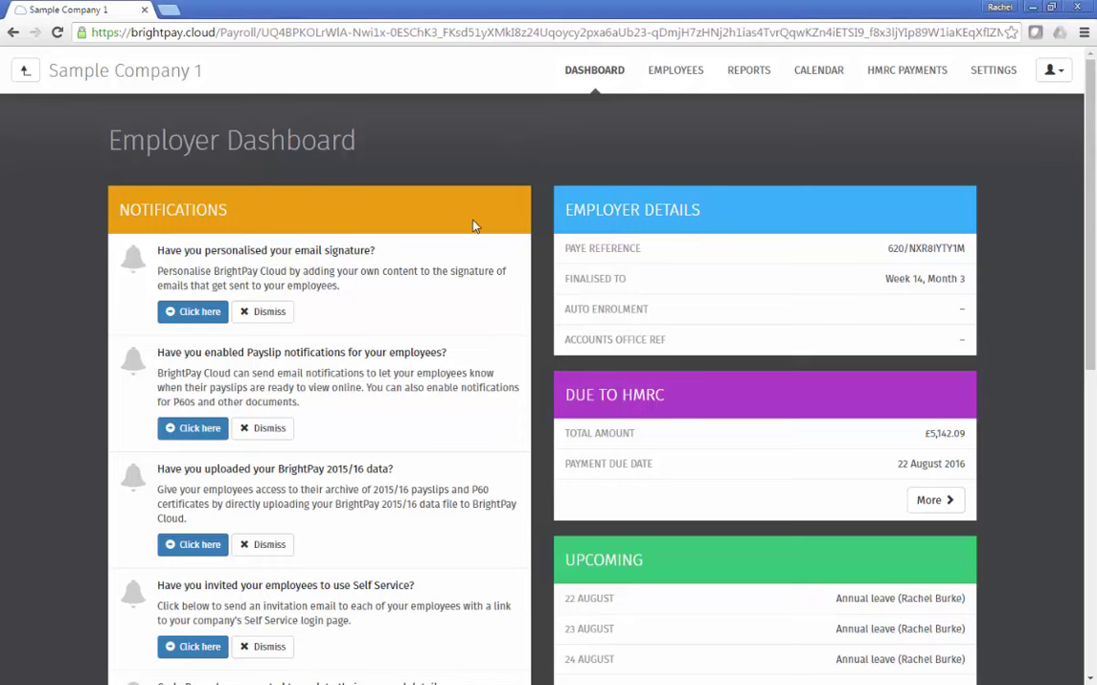
- Approve the employee's pending mobile number change and annual leave request for 17-08-2016 to 18-08-2016 on the employer dashboard
scroll(475, 225, "down", 1)
scroll(475, 226, "down", 2)
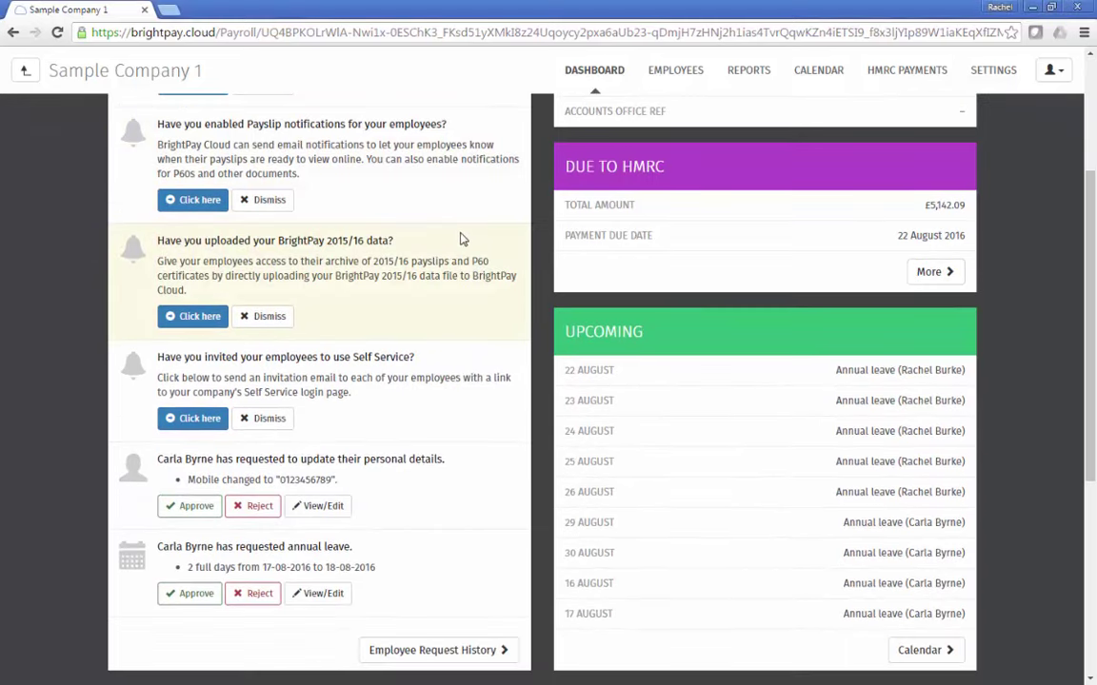
left_click(189, 506)
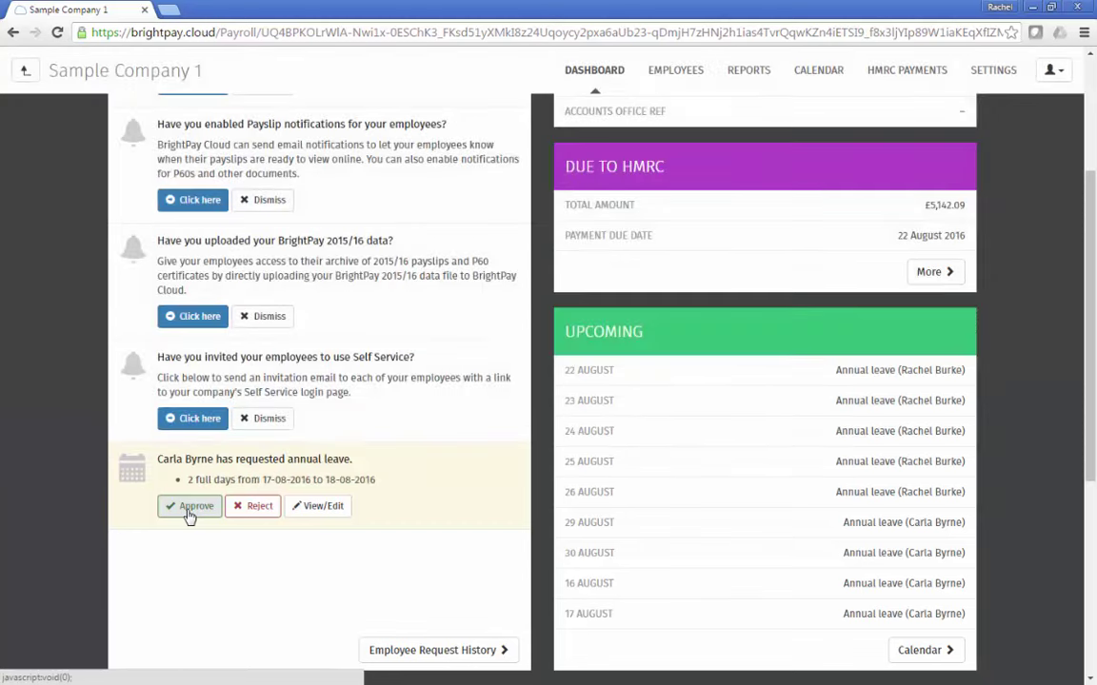
left_click(190, 510)
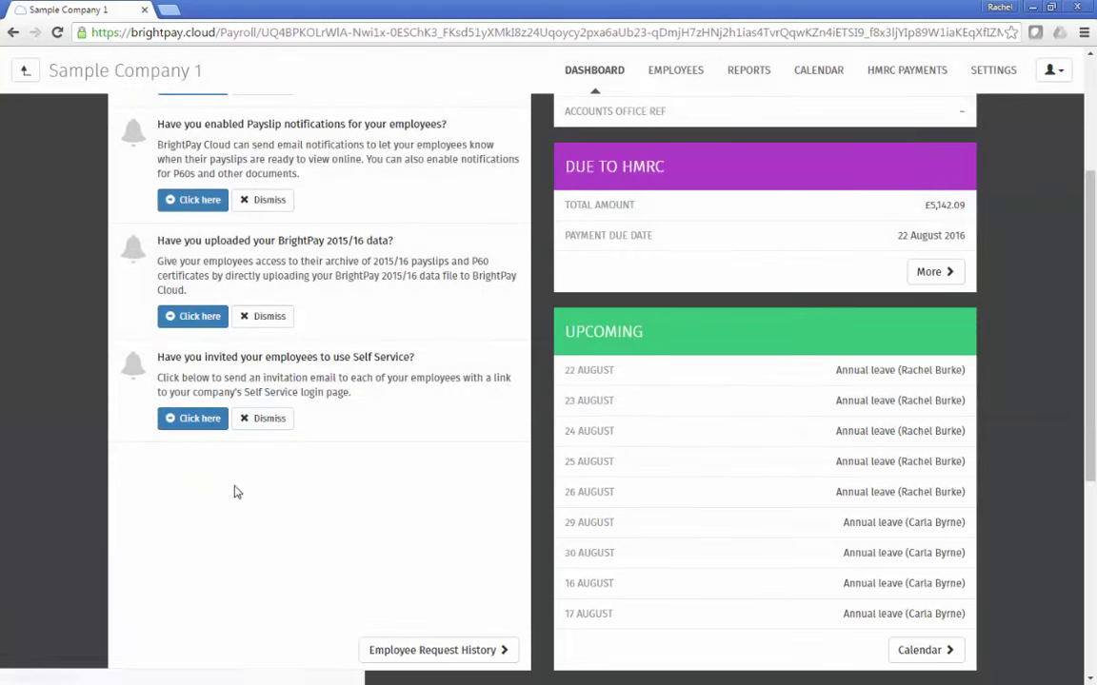
- Check the leave entries for 18 and 26 August 2016 in the employer's company calendar
left_click(826, 74)
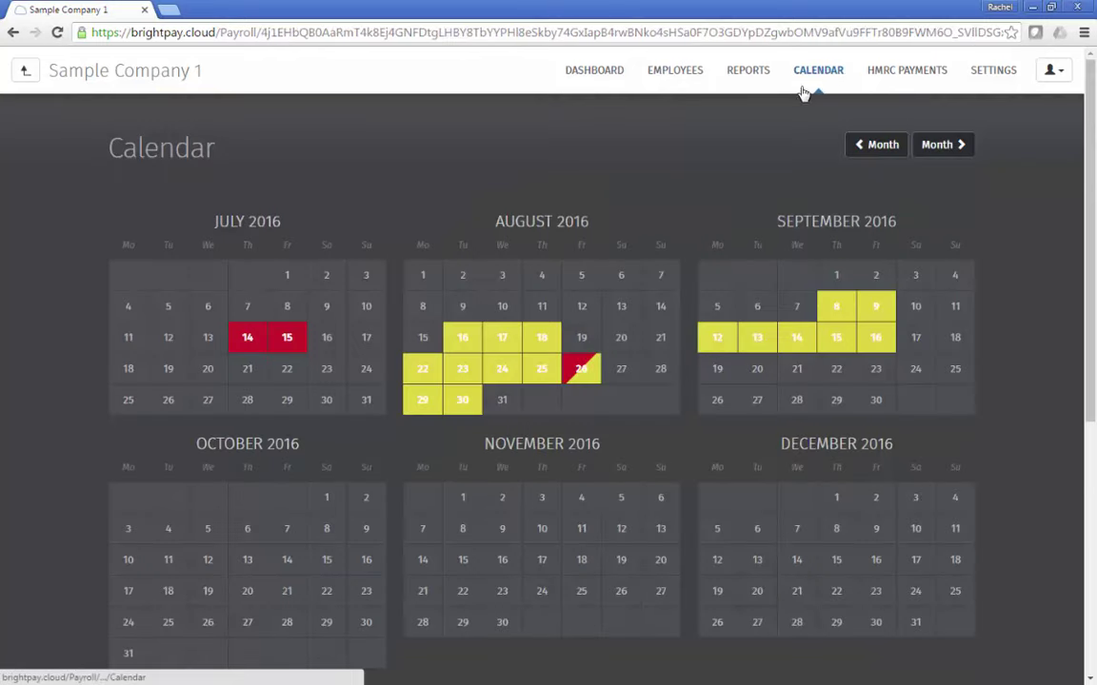
mouse_move(547, 341)
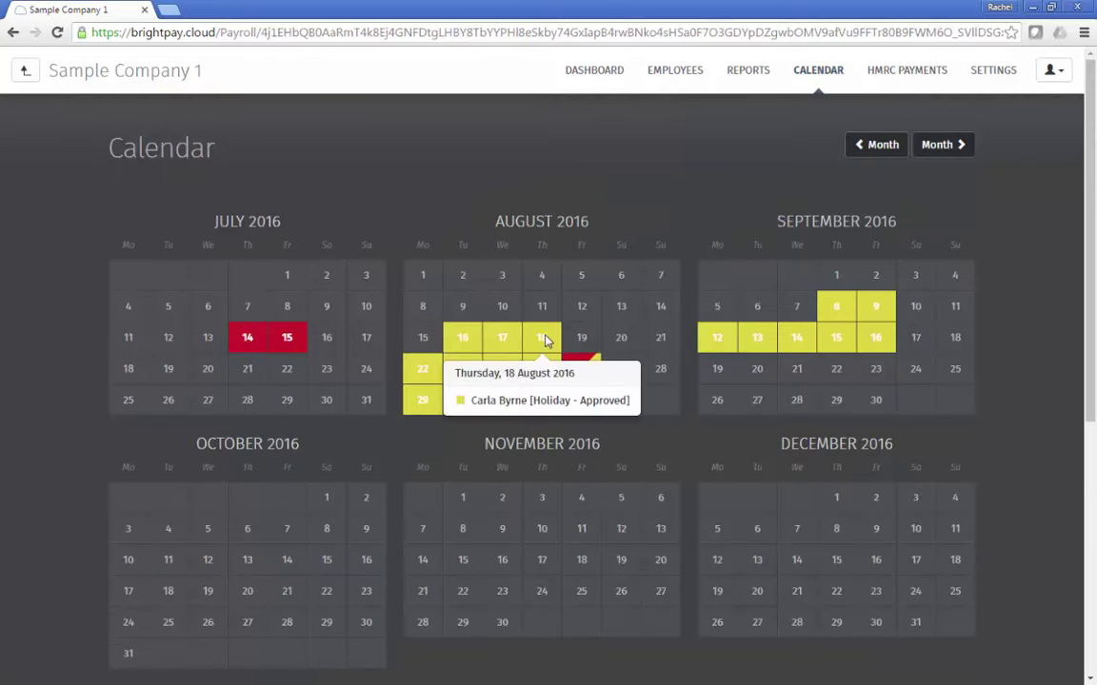
mouse_move(580, 369)
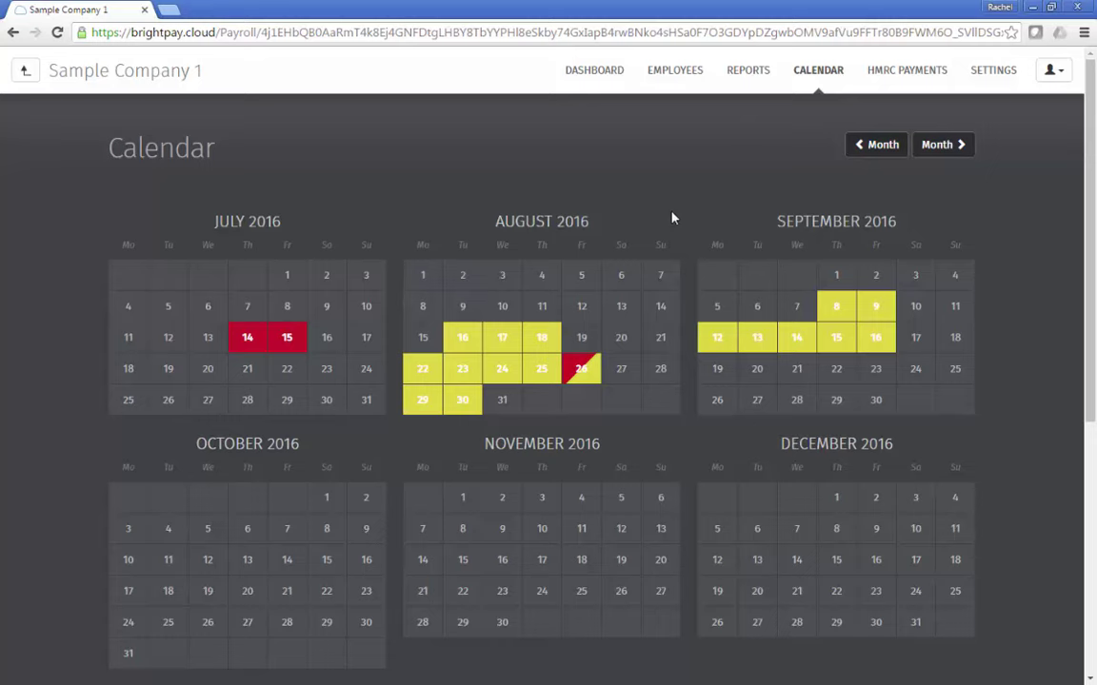
- Run the Payroll Summary report for the month ending 30/06/2016, including all applicable employees
left_click(741, 84)
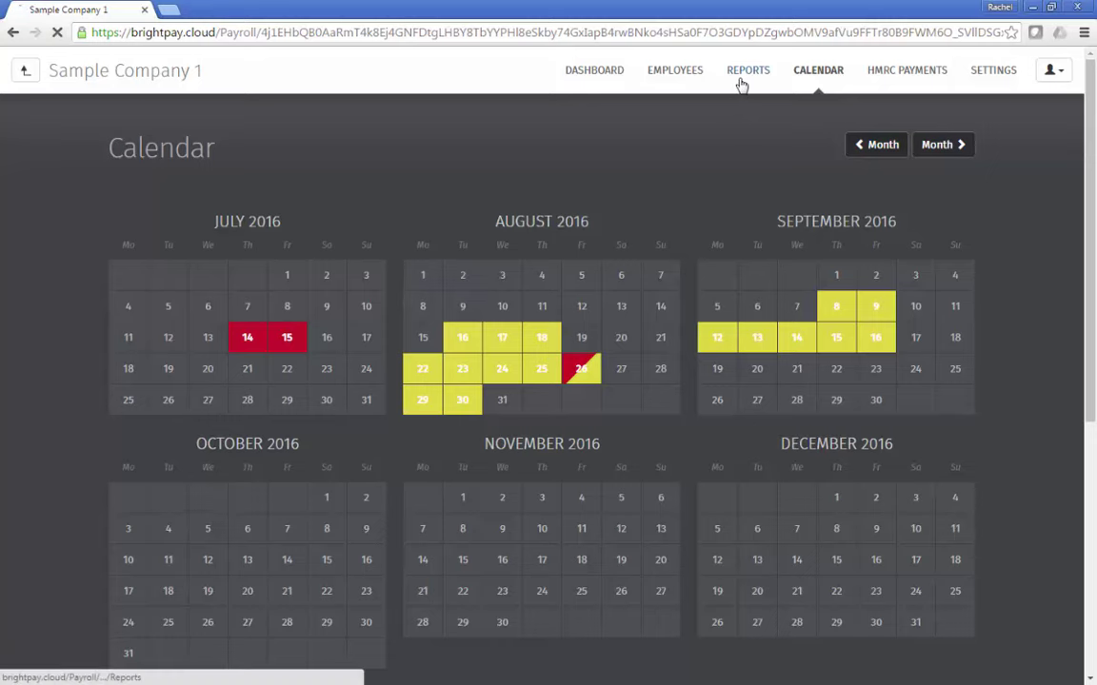
scroll(729, 133, "down", 3)
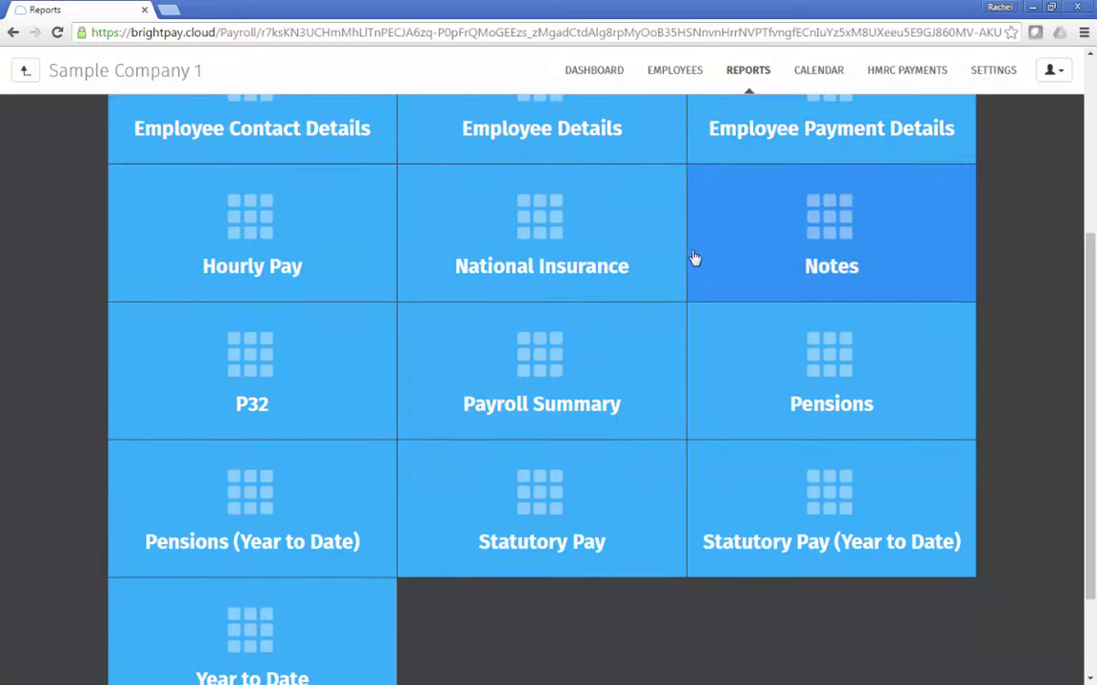
left_click(598, 365)
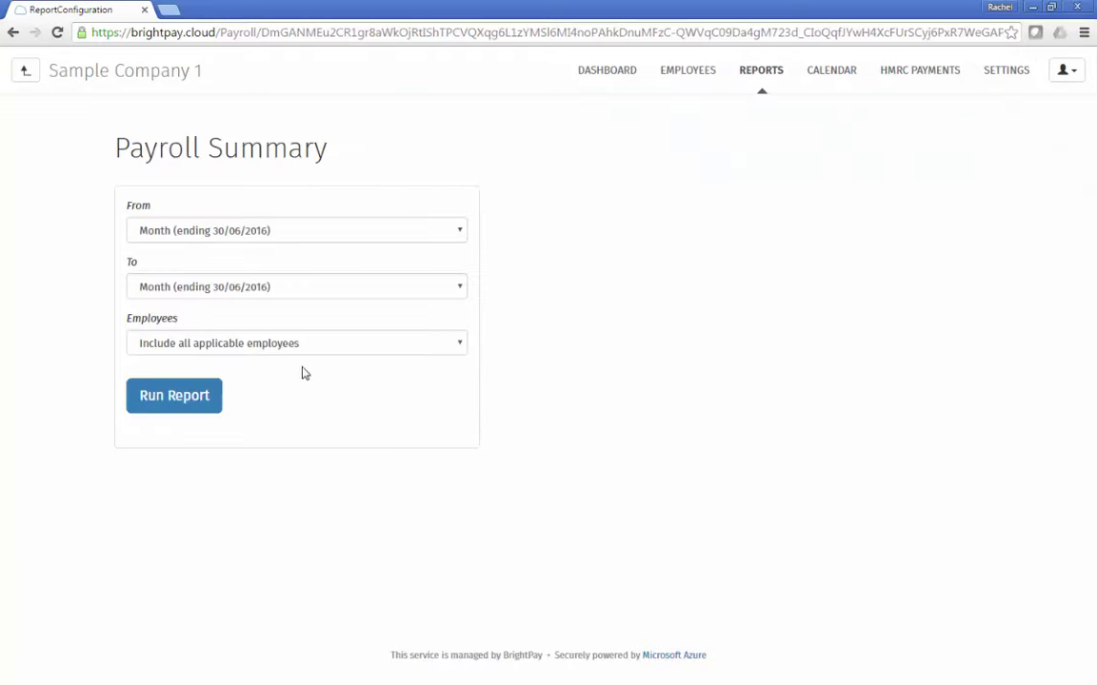
left_click(190, 396)
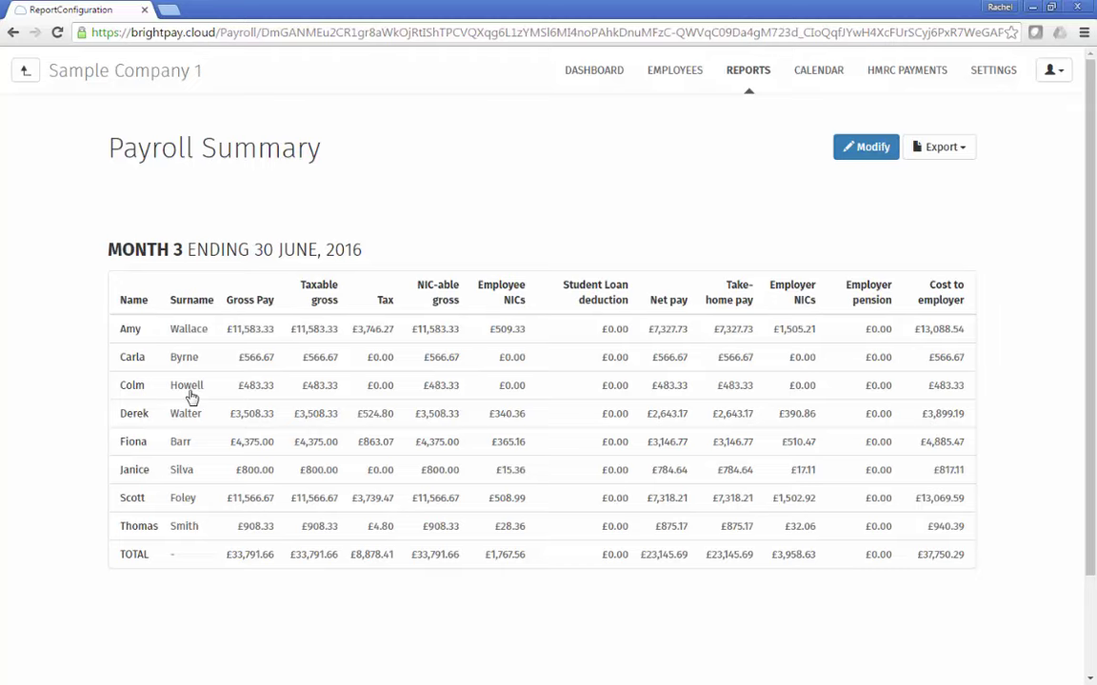
- Open the P30 Employer's Payslip for the period ending 5 August 2016 from the HMRC payments
left_click(909, 78)
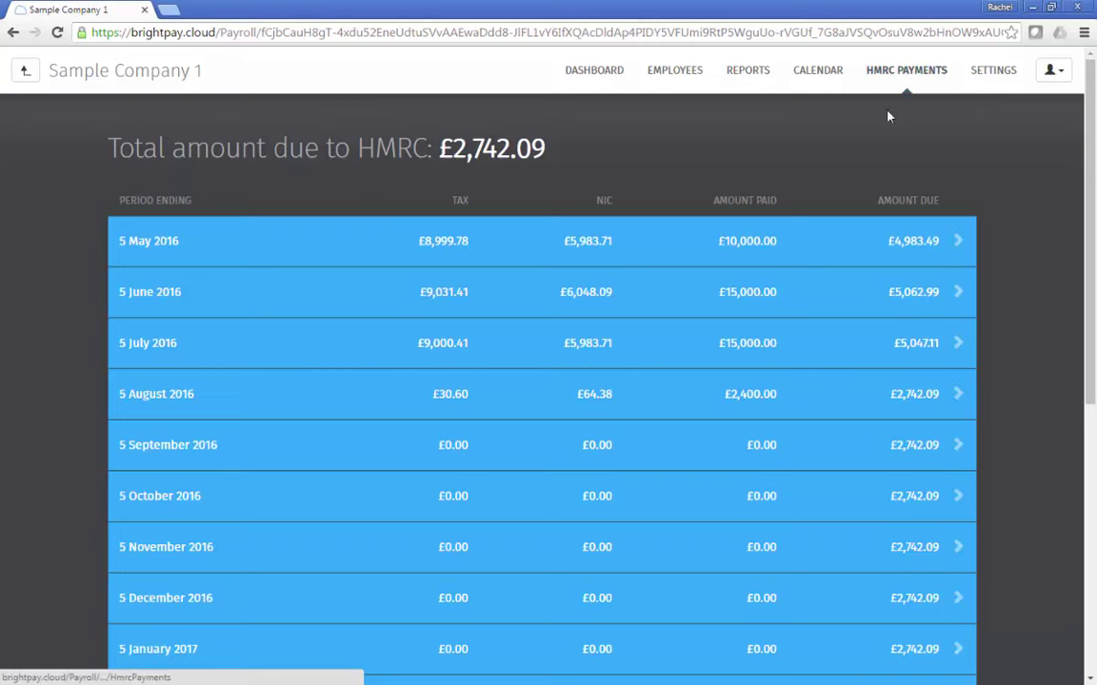
left_click(714, 394)
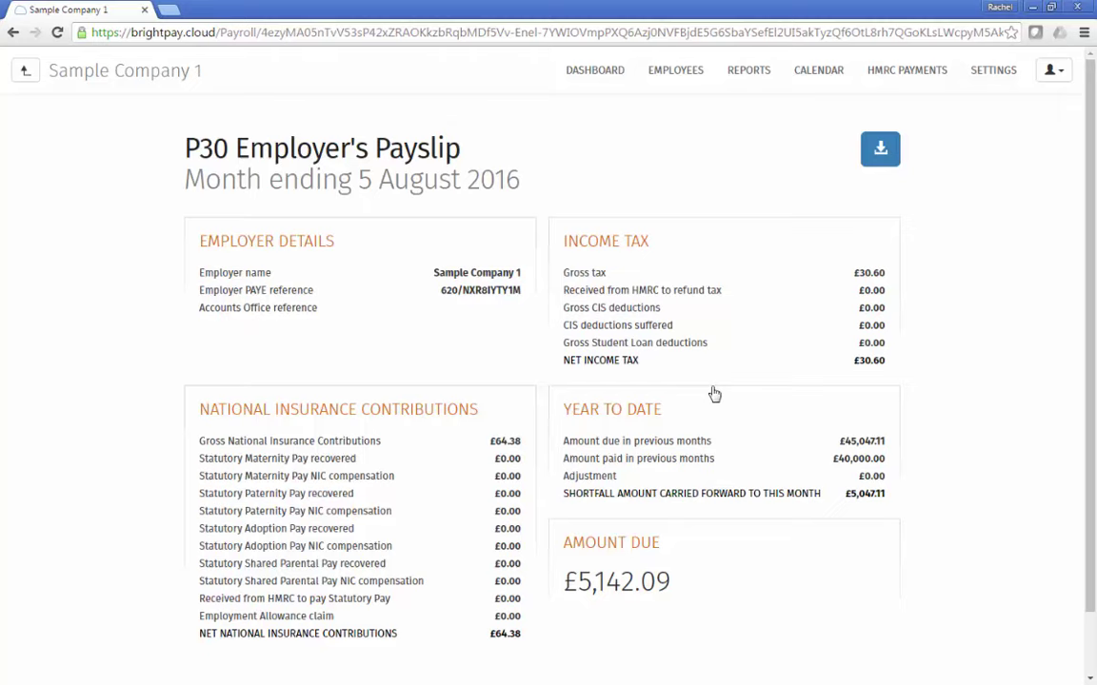
- Switch to BrightPay 2016/17, open the cloud options for Sample Company 1 and choose Restore from Cloud Backup
left_click(1032, 8)
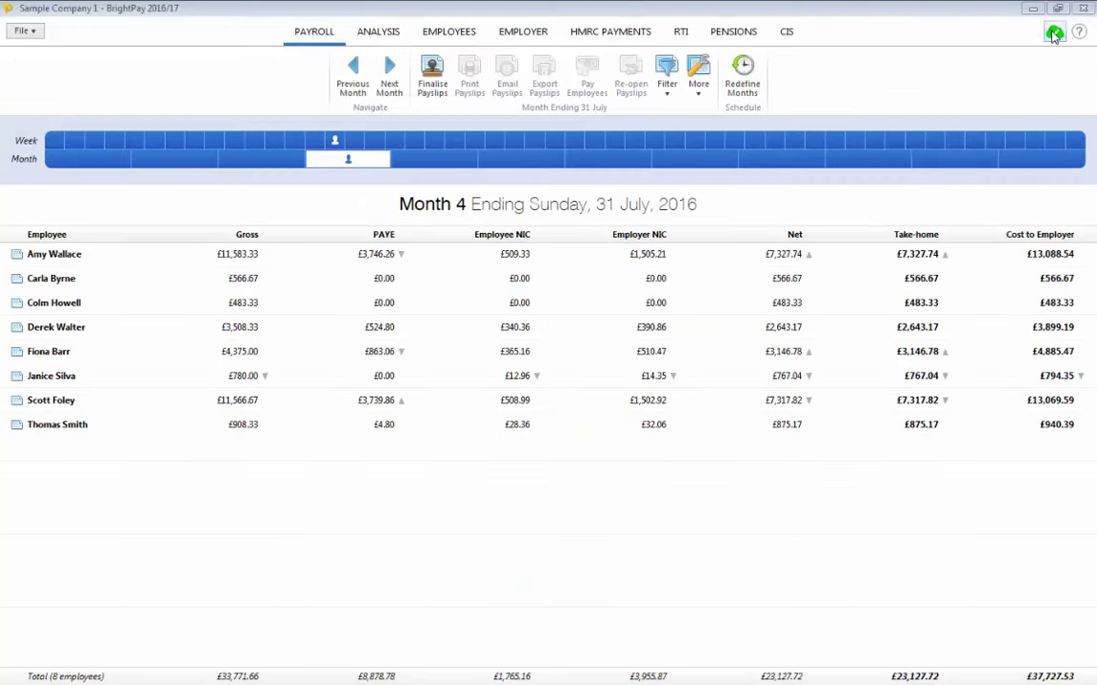
left_click(1054, 32)
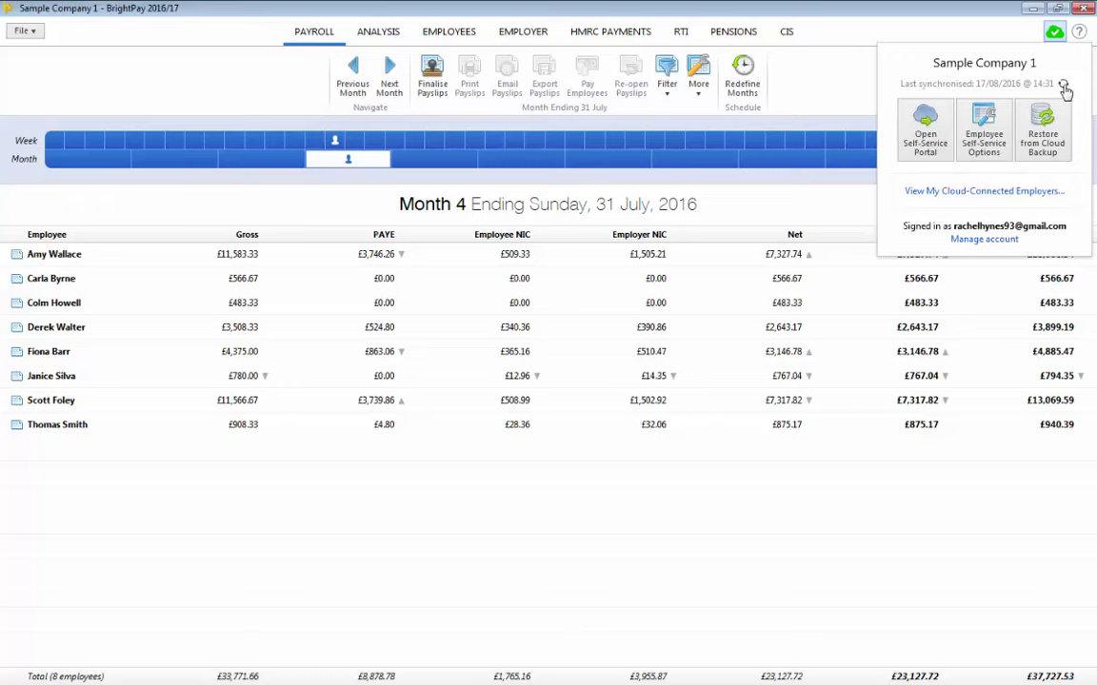
left_click(1046, 152)
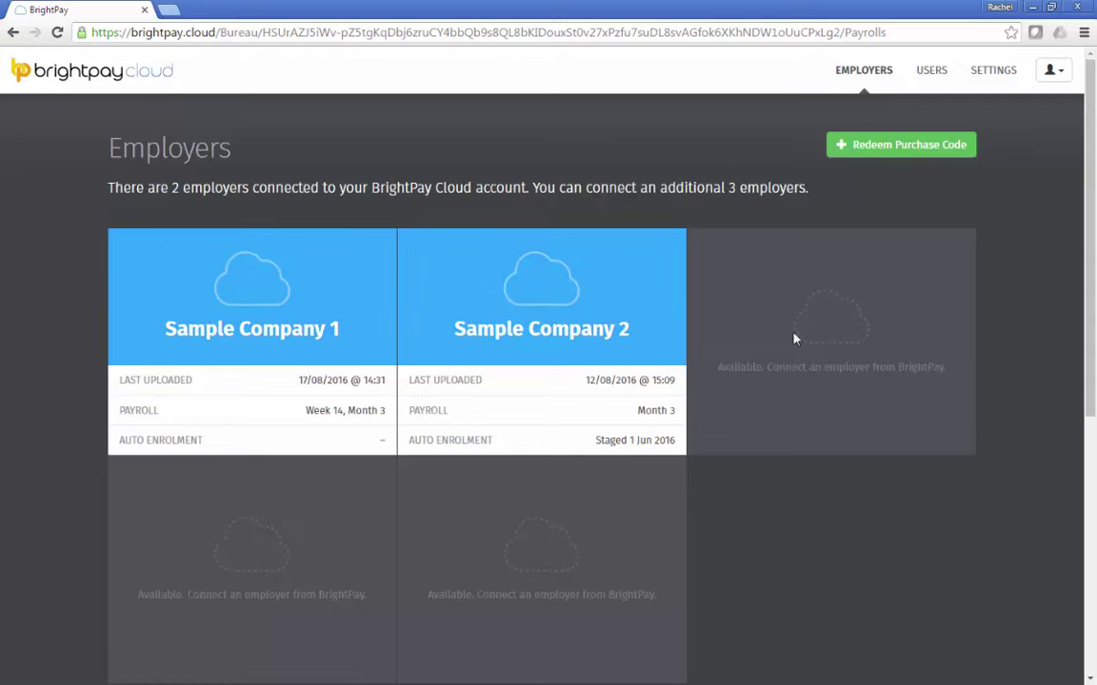
- View the BrightPay Cloud account's users and the options for inviting a new administrator or standard user
left_click(926, 80)
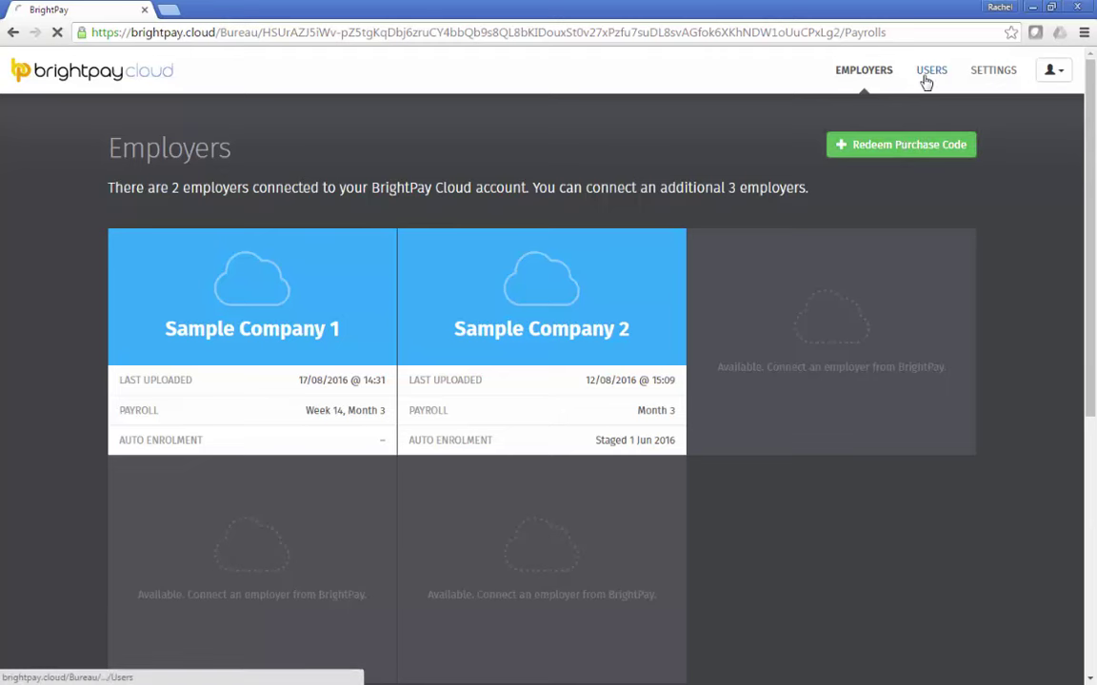
left_click(943, 148)
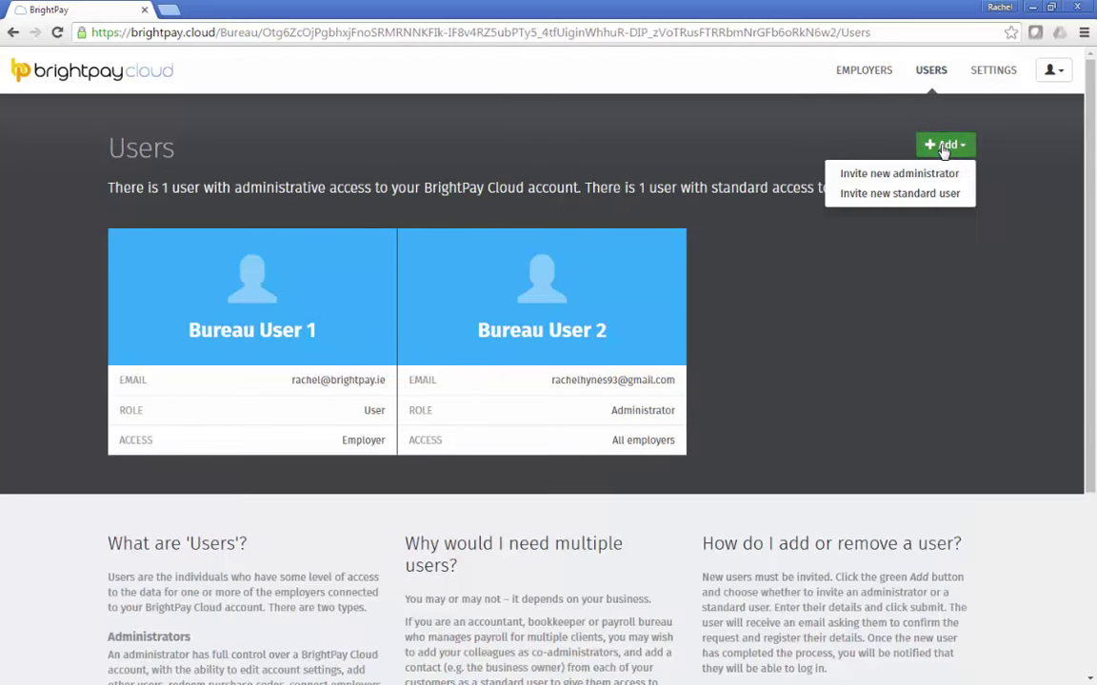
left_click(776, 144)
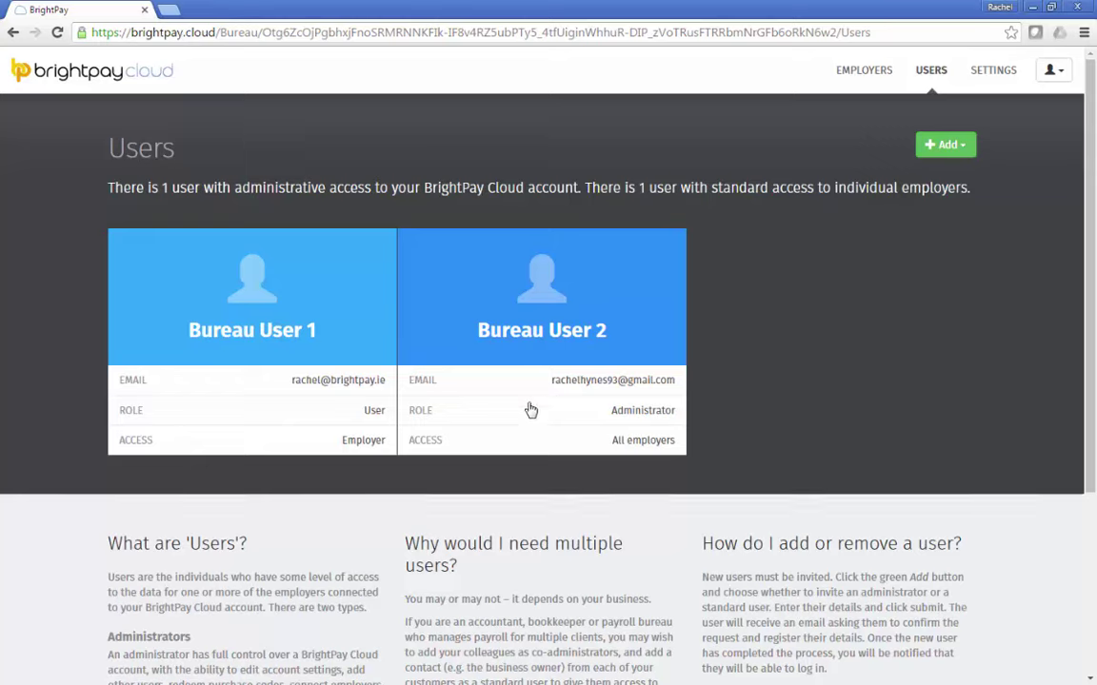
- Open Sample Company 1 from the connected employers and go to its employer settings
left_click(853, 76)
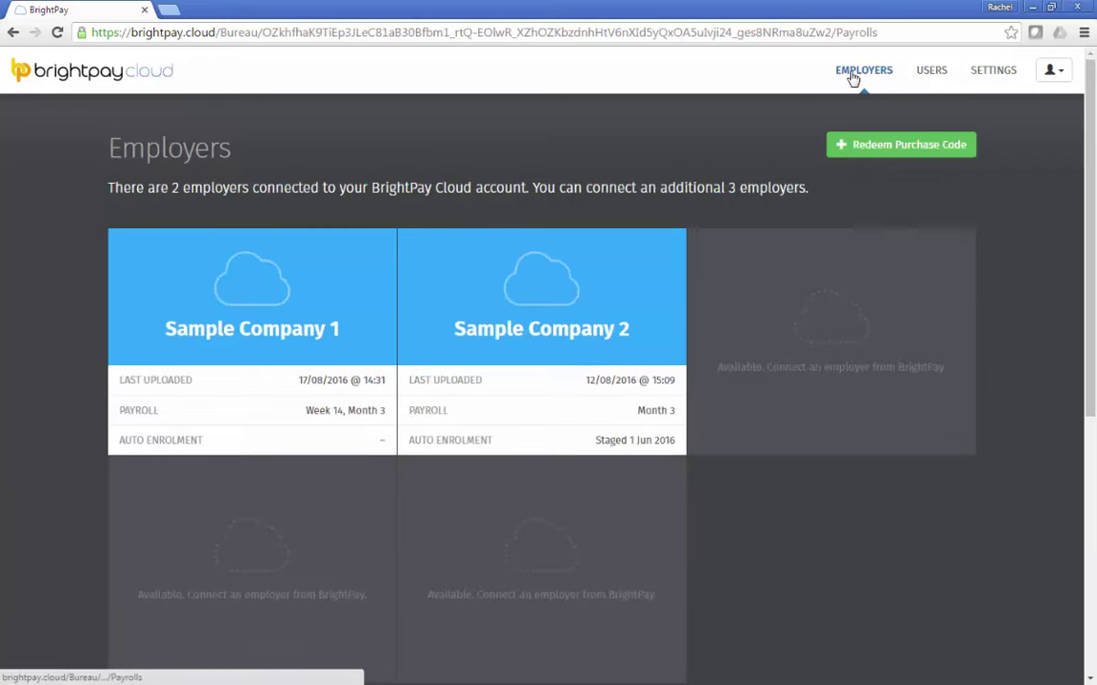
left_click(304, 316)
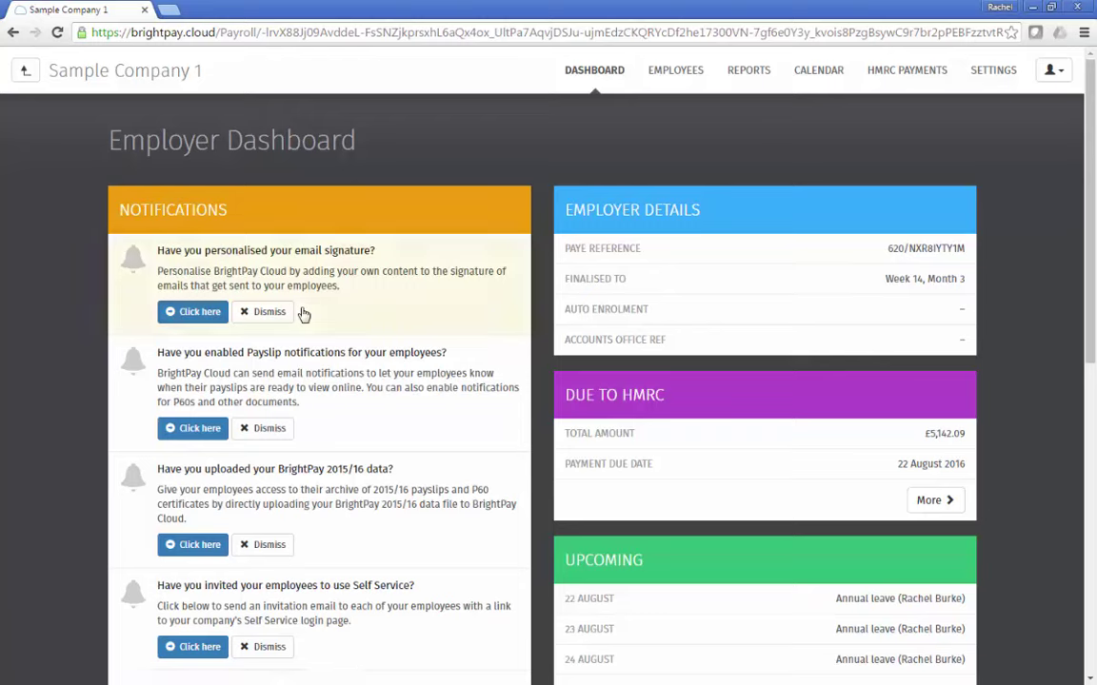
left_click(614, 93)
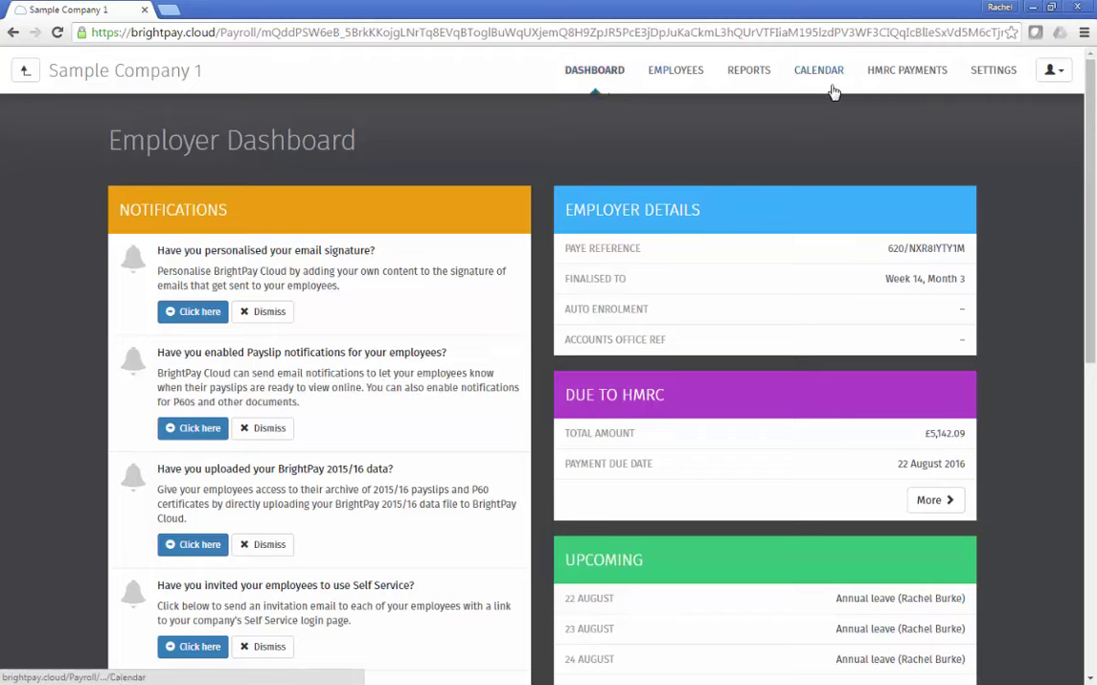
left_click(993, 71)
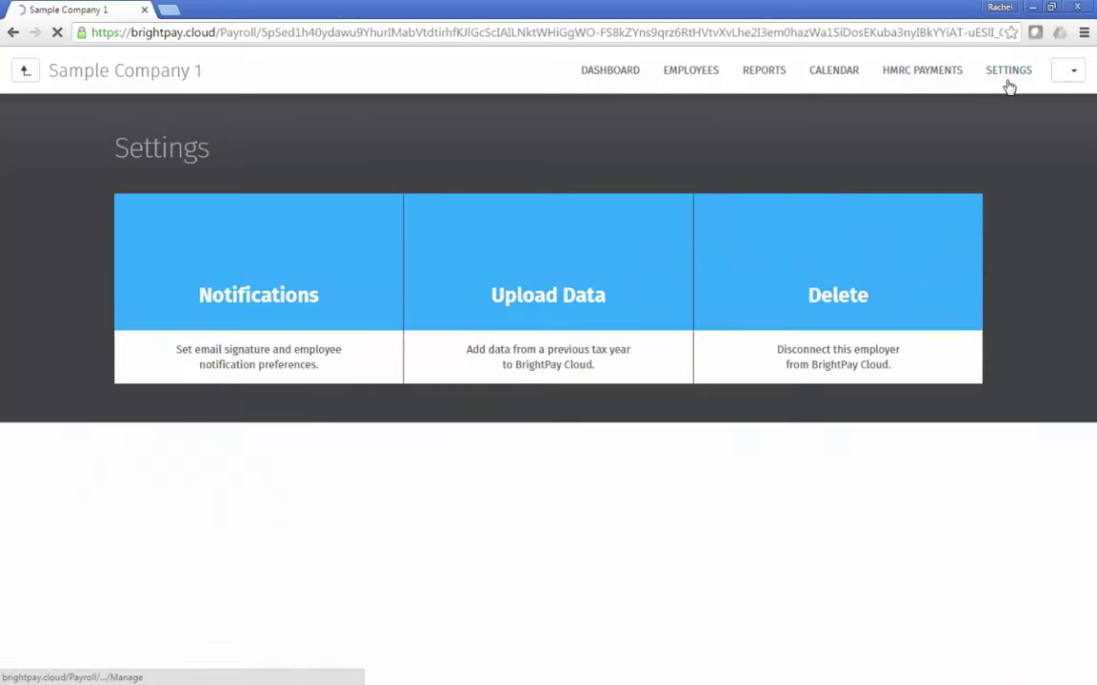